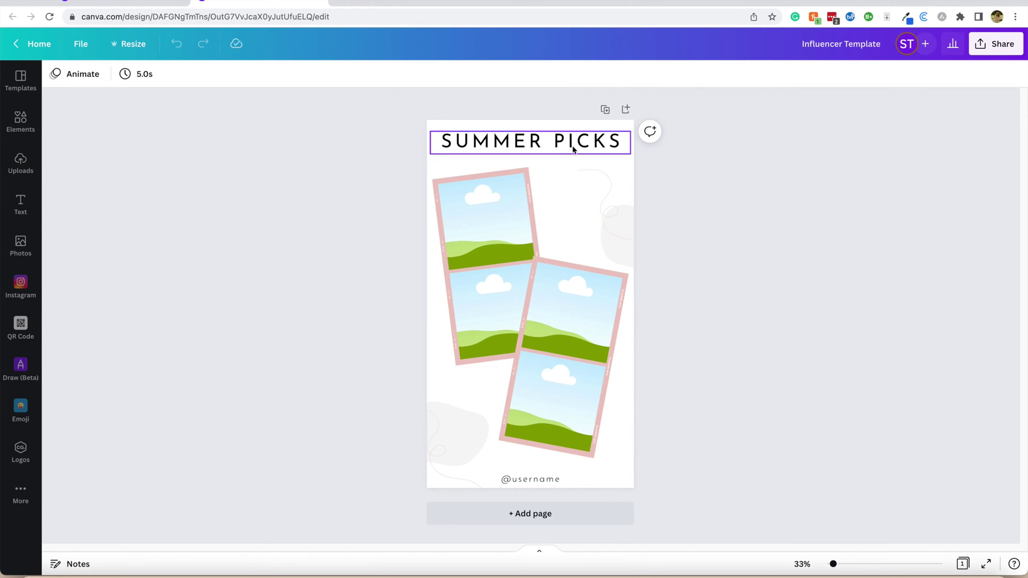
Check the SUMMER PICKS title, a top-right element and the bottom photo frame by selecting each
left_click(570, 147)
left_click(611, 191)
left_click(753, 232)
left_click(587, 424)
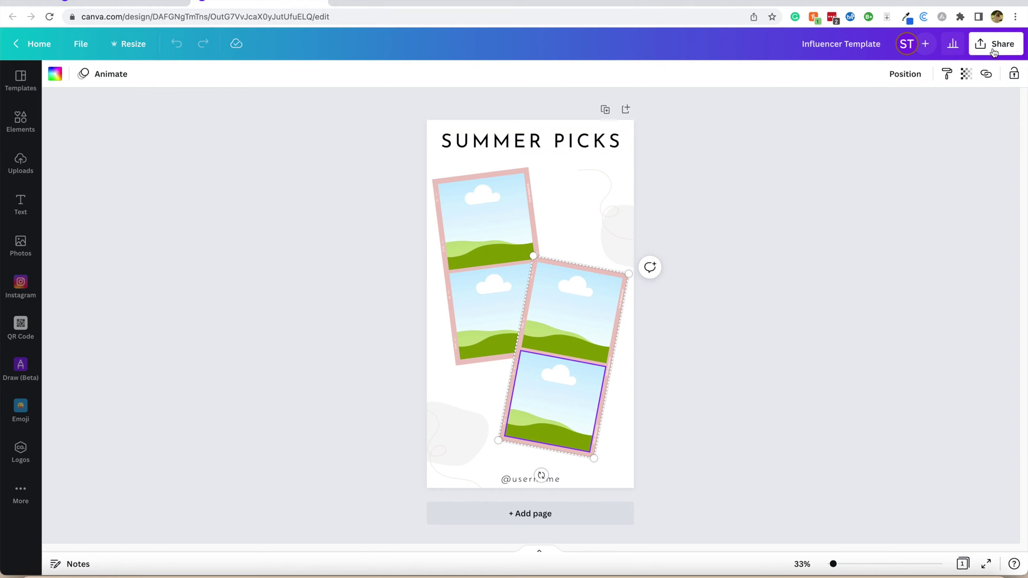
left_click(865, 166)
Download the design with SVG chosen as the file type instead of PNG
left_click(993, 45)
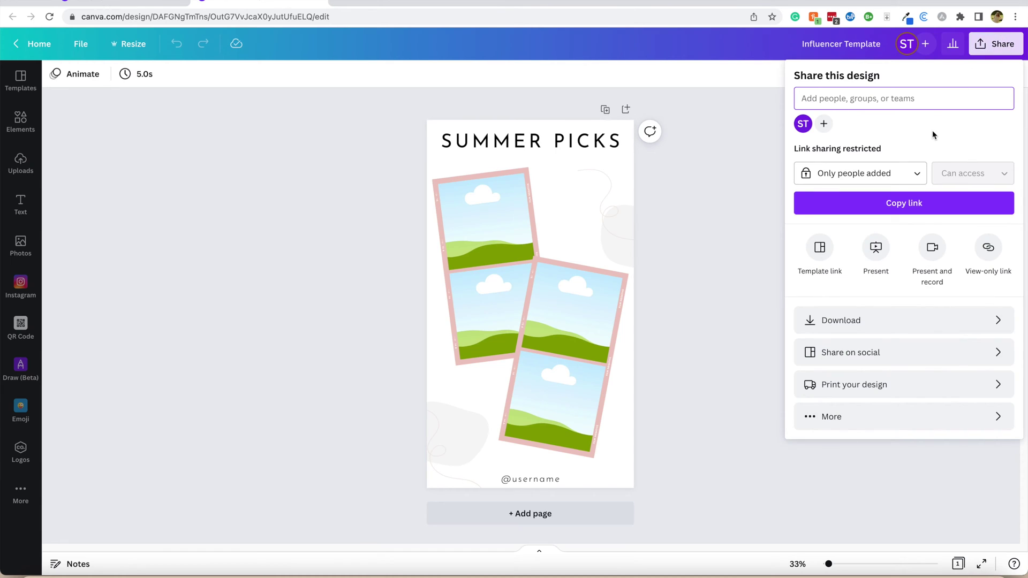
left_click(876, 323)
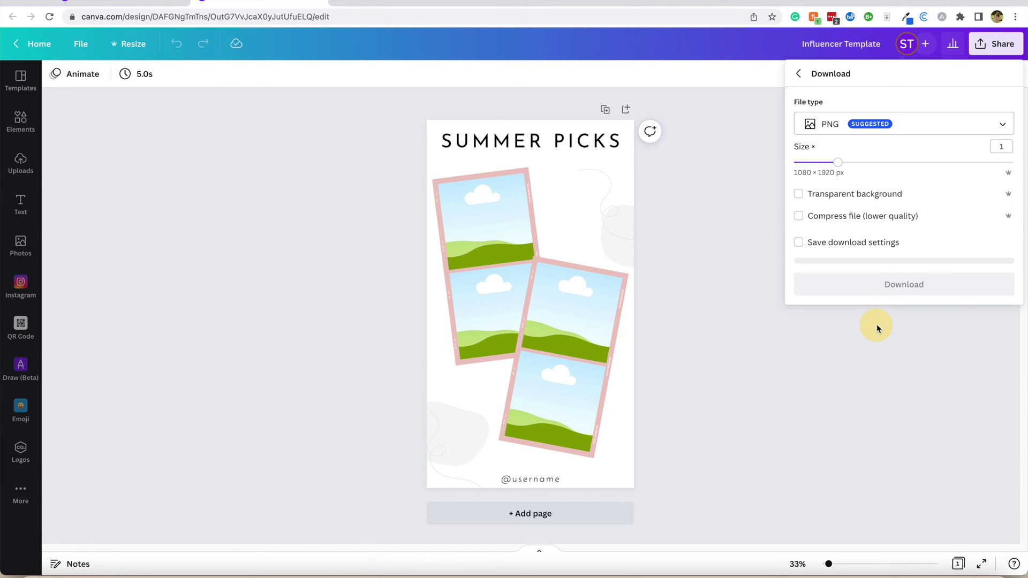
left_click(906, 125)
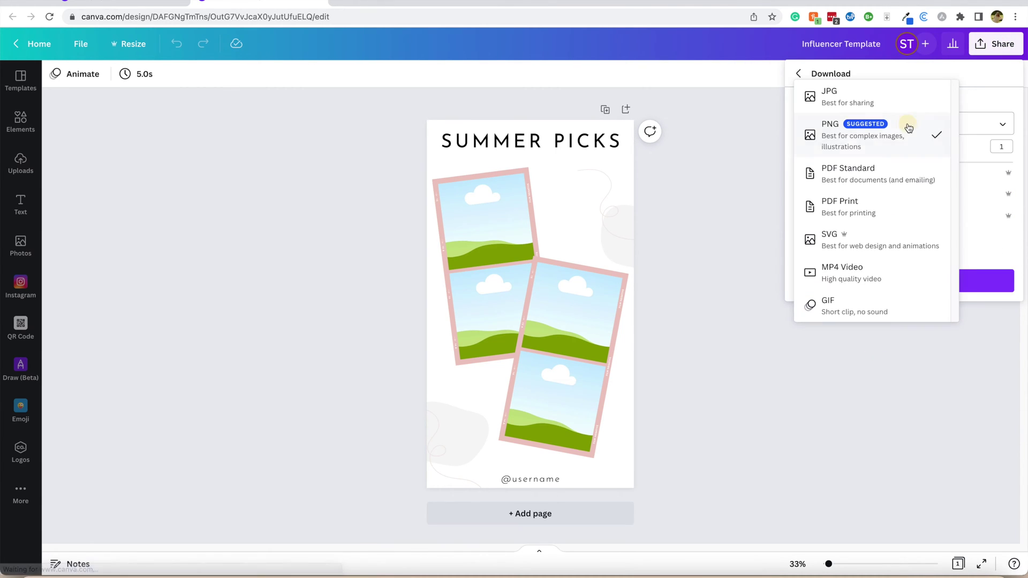
left_click(850, 246)
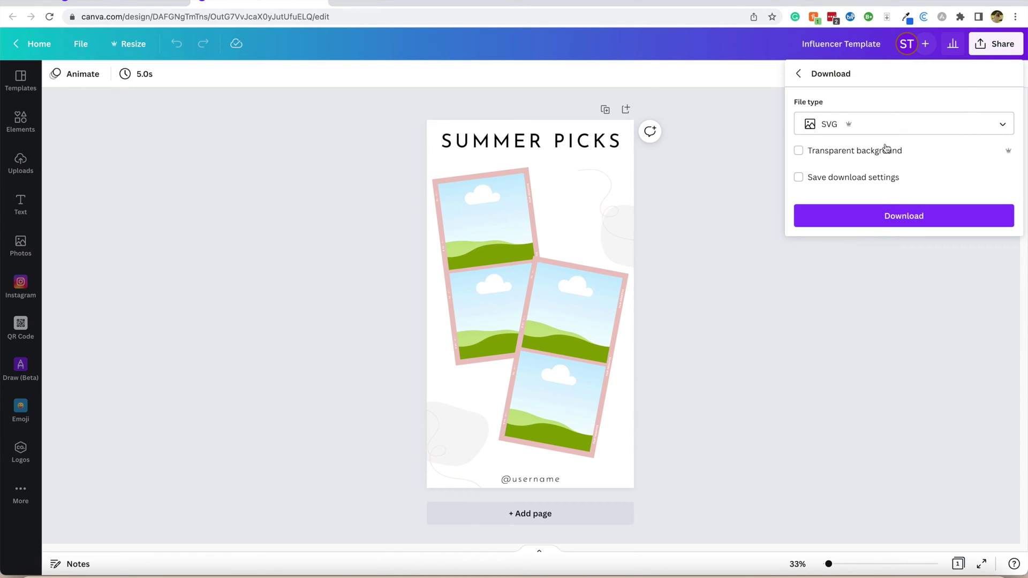
left_click(857, 214)
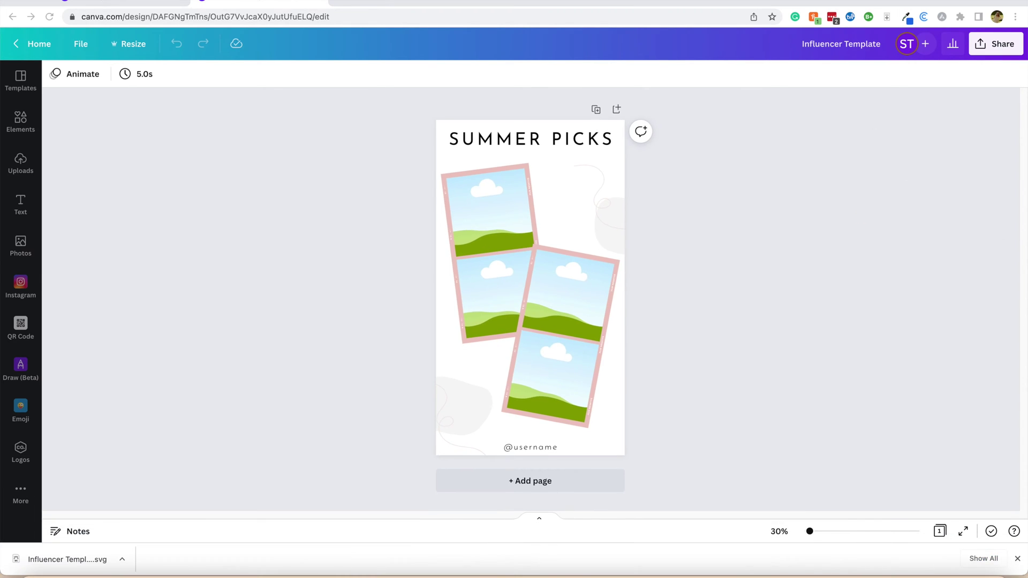
Open the downloaded SVG in Illustrator, accept the import warning, and zoom out
left_click_drag(67, 558, 294, 570)
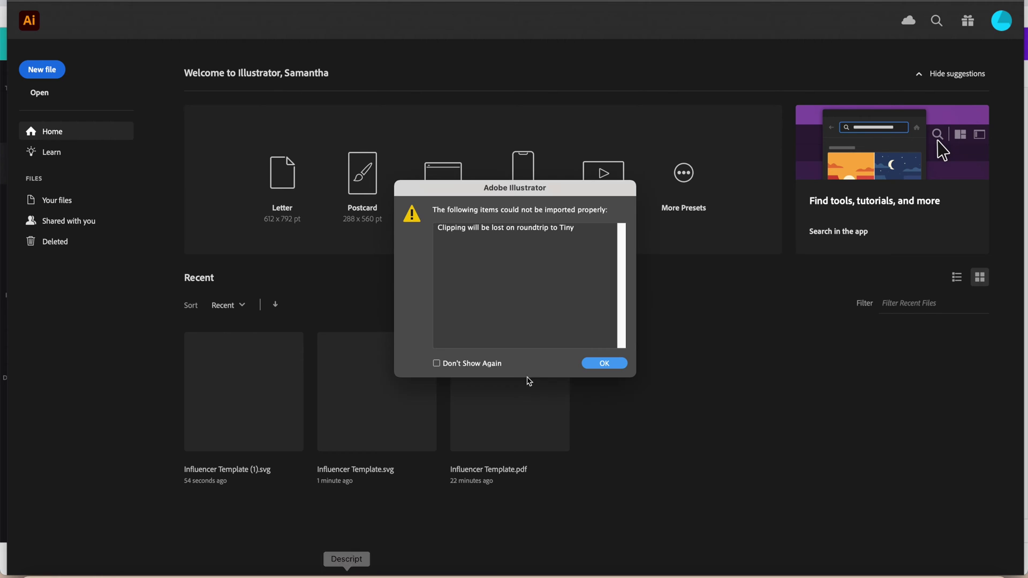
left_click(599, 364)
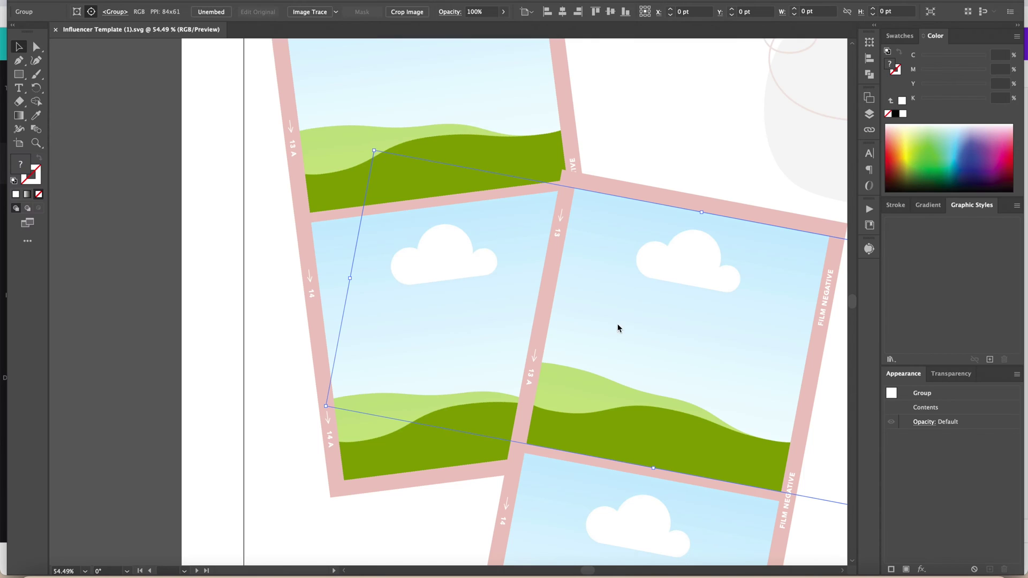
scroll(577, 249, "down", 6)
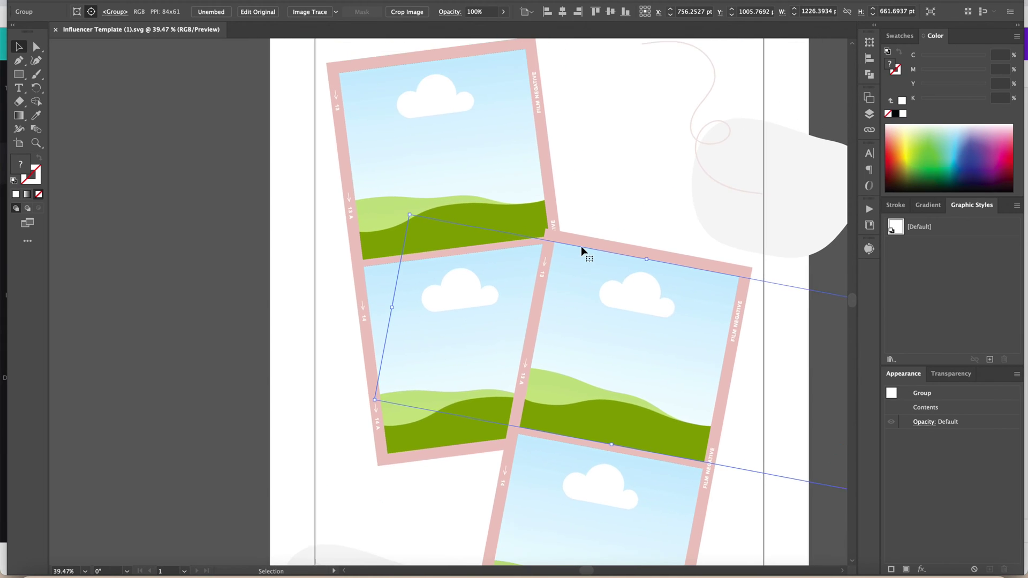
scroll(583, 241, "down", 3)
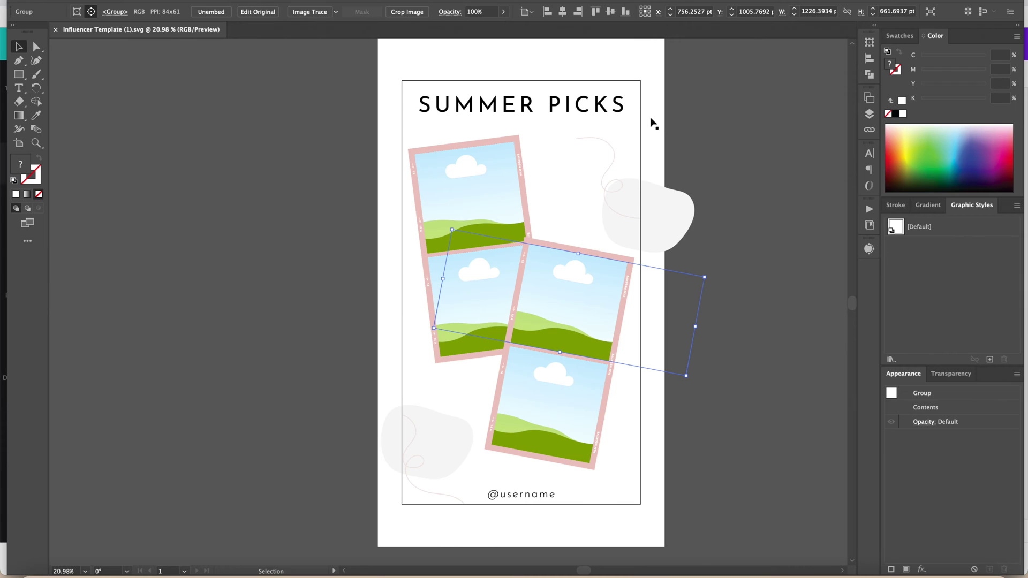
Select the white background rectangle and the right-edge grey blob to confirm they're separate objects
left_click(654, 79)
scroll(654, 80, "up", 1)
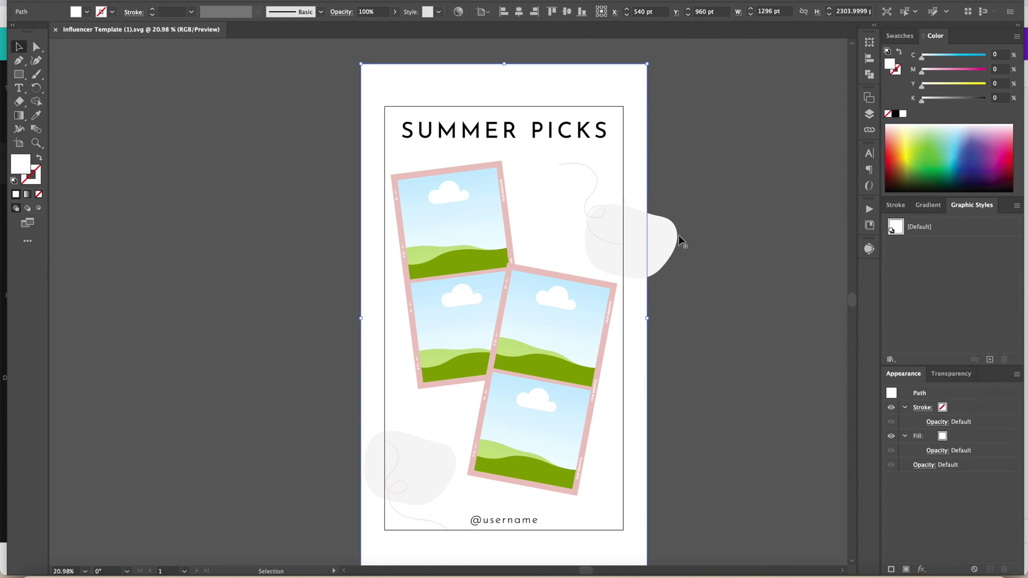
left_click(662, 245)
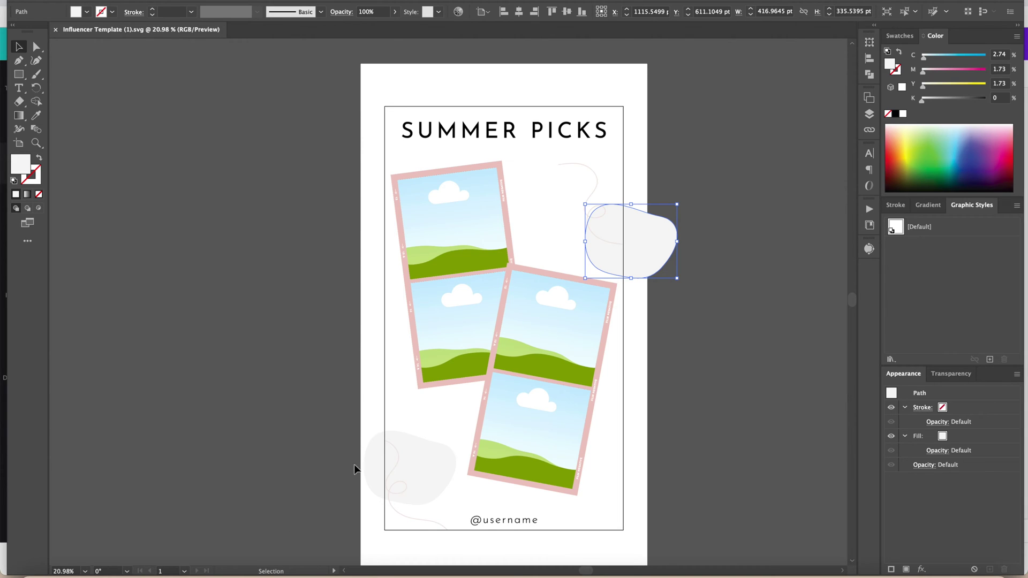
left_click(395, 93)
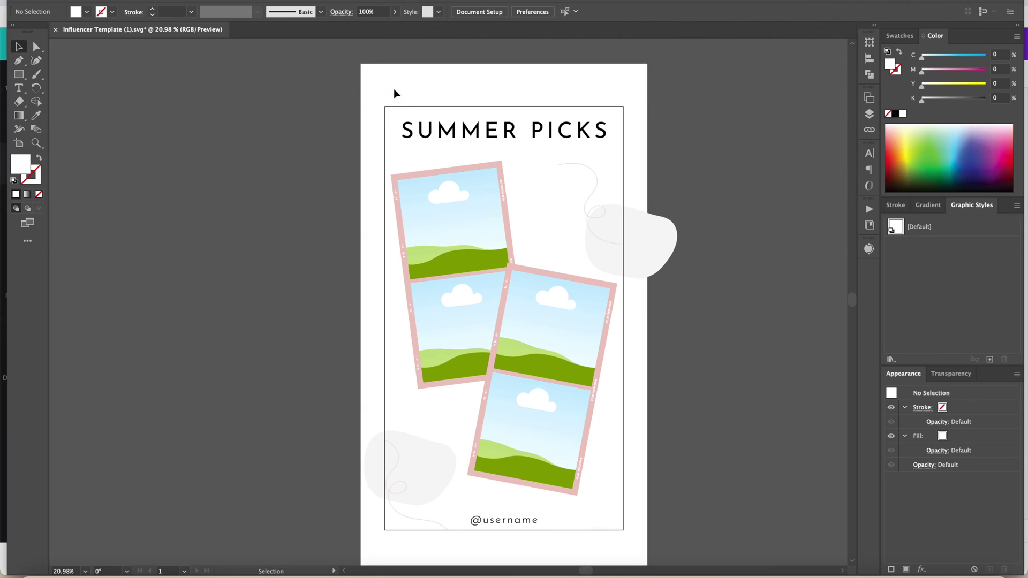
Fill the lower-left grey blob with pink E29AD8
double_click(394, 92)
key("Escape")
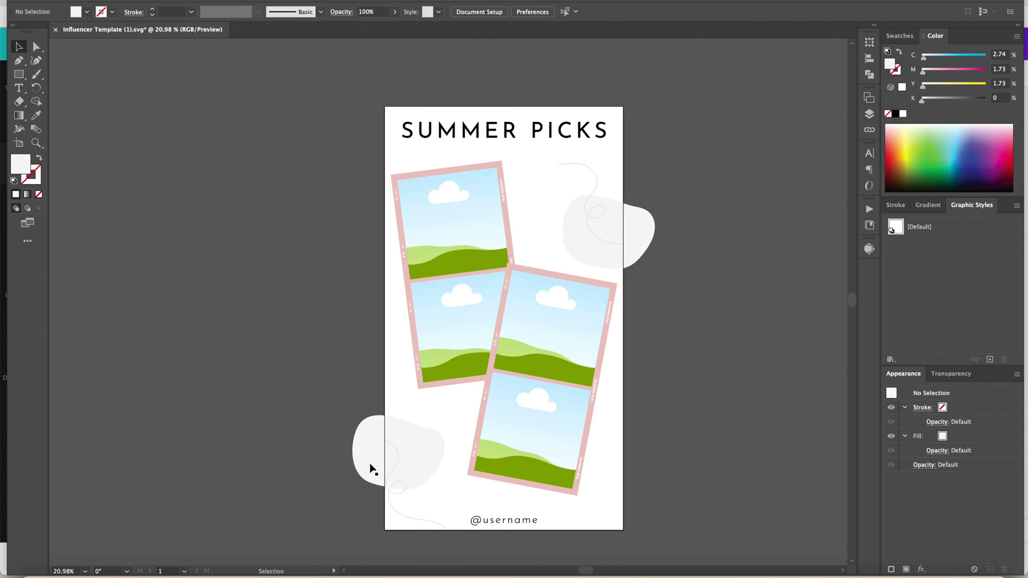
left_click(362, 447)
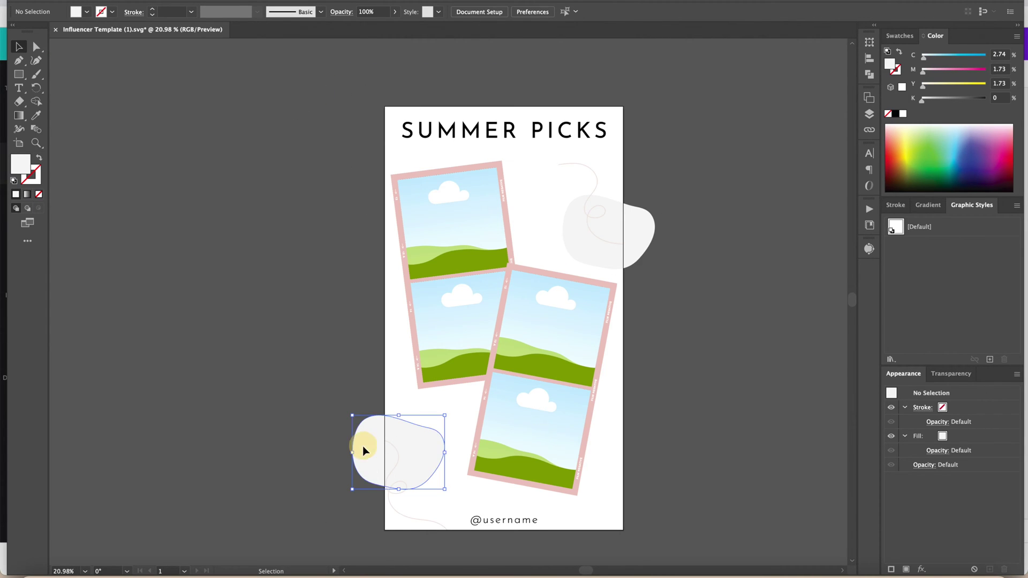
double_click(20, 163)
left_click(374, 243)
mouse_move(374, 244)
left_mouse_down()
mouse_move(396, 239)
mouse_move(403, 266)
mouse_move(409, 223)
left_mouse_up()
left_click(525, 227)
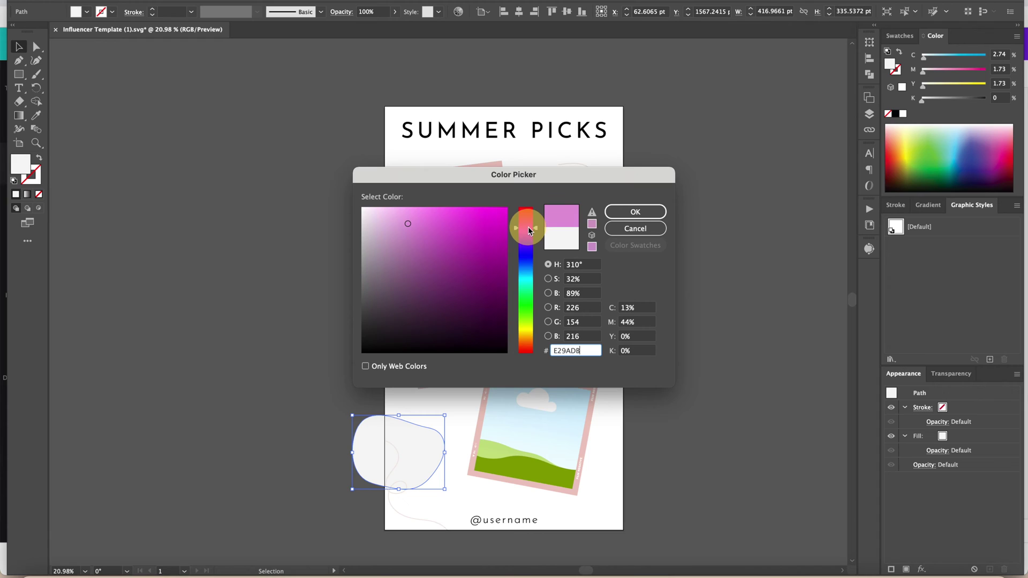
left_click(635, 213)
Nudge the top-left photo slightly inside its pink frame
left_click(746, 275)
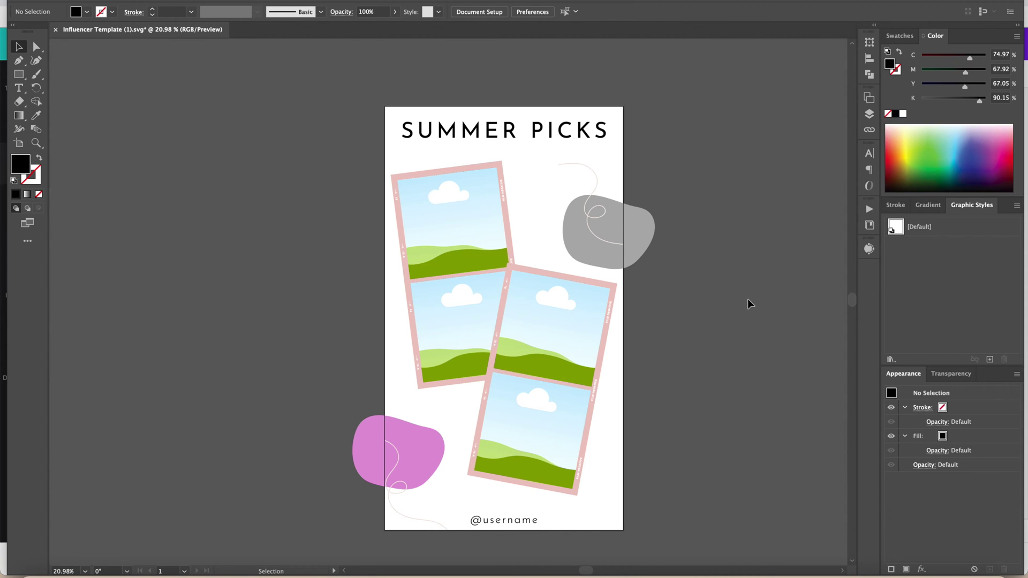
mouse_move(464, 239)
left_mouse_down()
mouse_move(456, 225)
mouse_move(463, 237)
left_mouse_up()
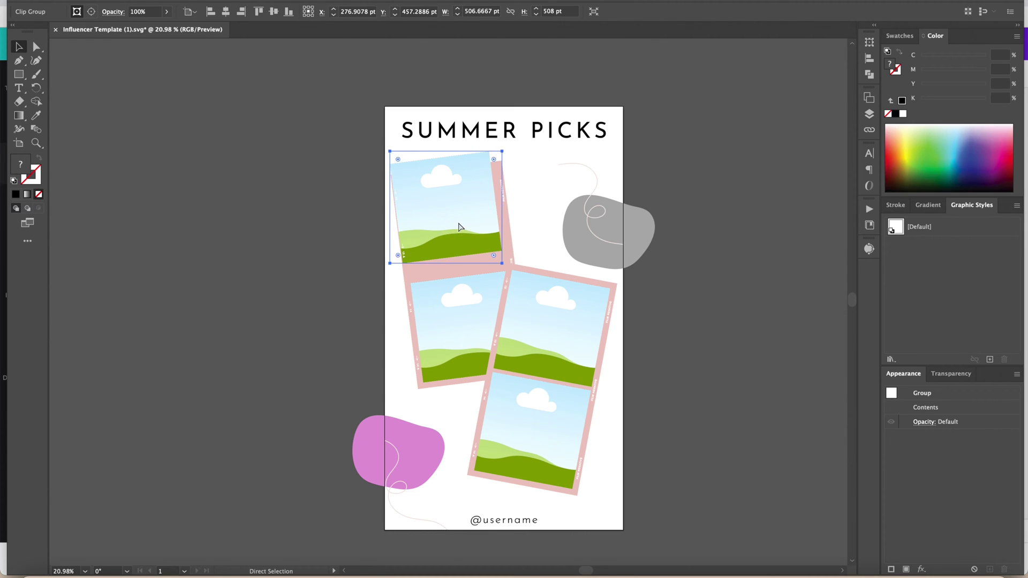
left_click(717, 300)
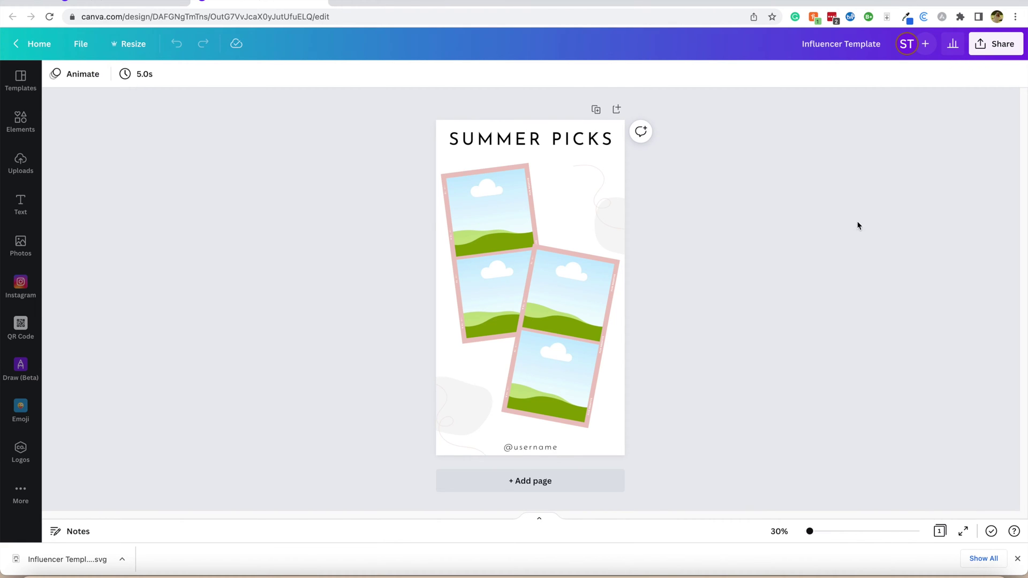
Download the design as PDF Standard and drag the file into Illustrator
left_click(1002, 44)
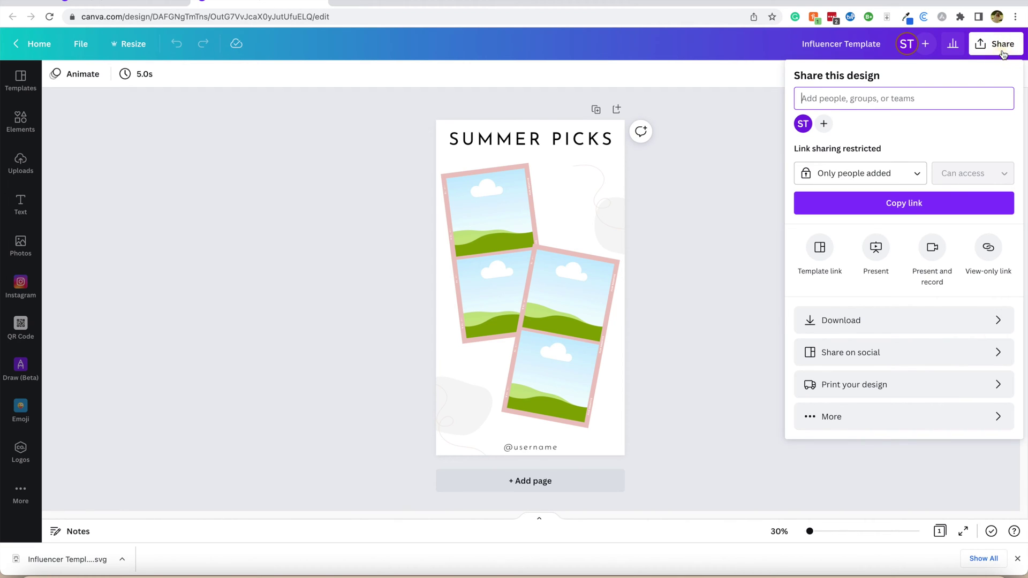
left_click(919, 321)
left_click(922, 128)
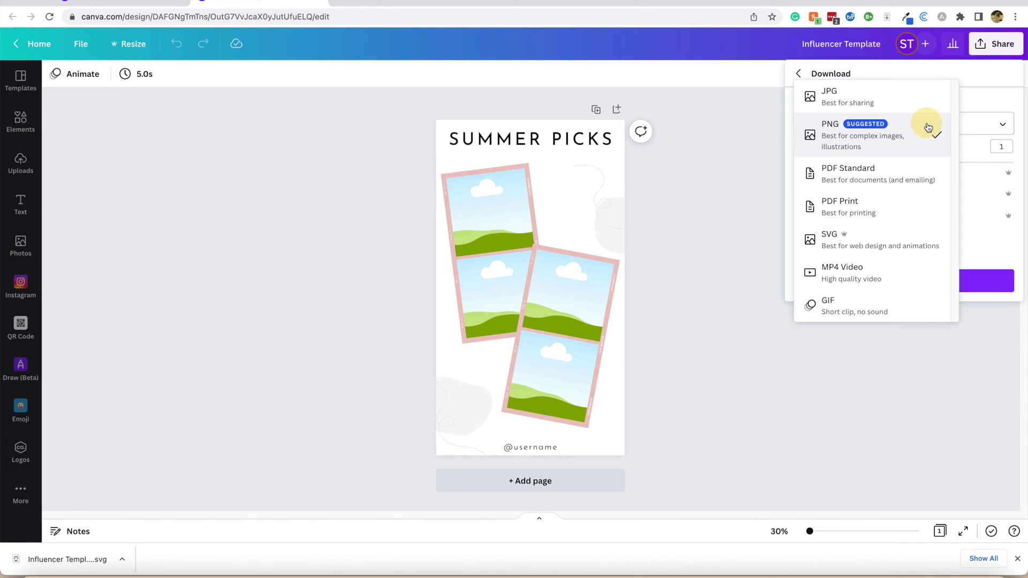
left_click(872, 182)
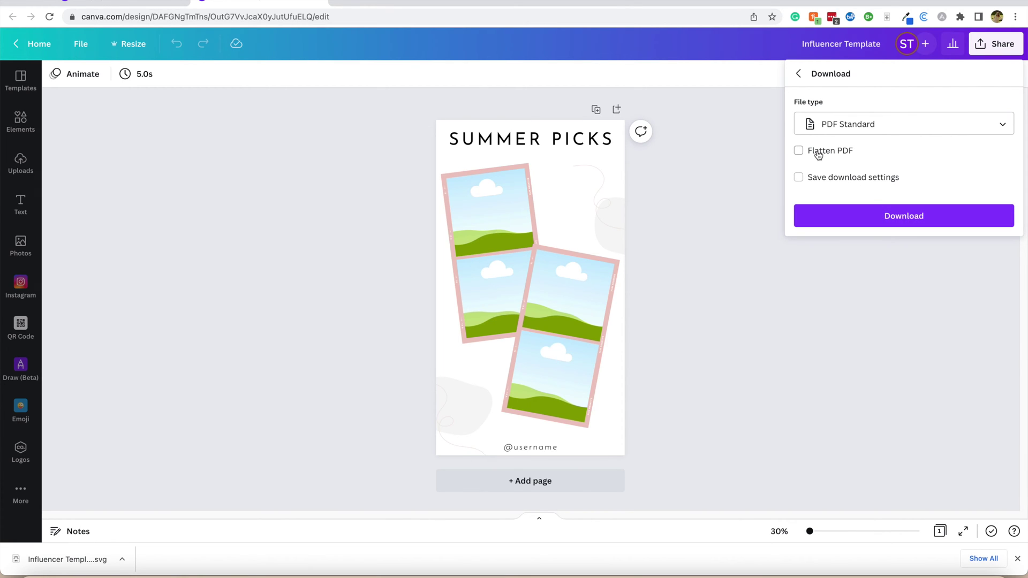
left_click(875, 216)
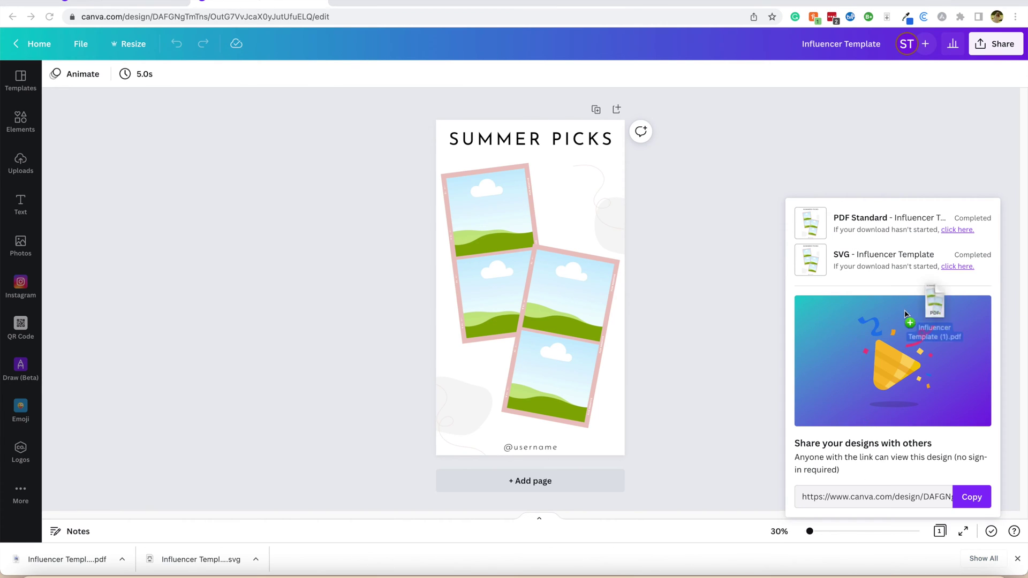
left_click_drag(64, 559, 298, 567)
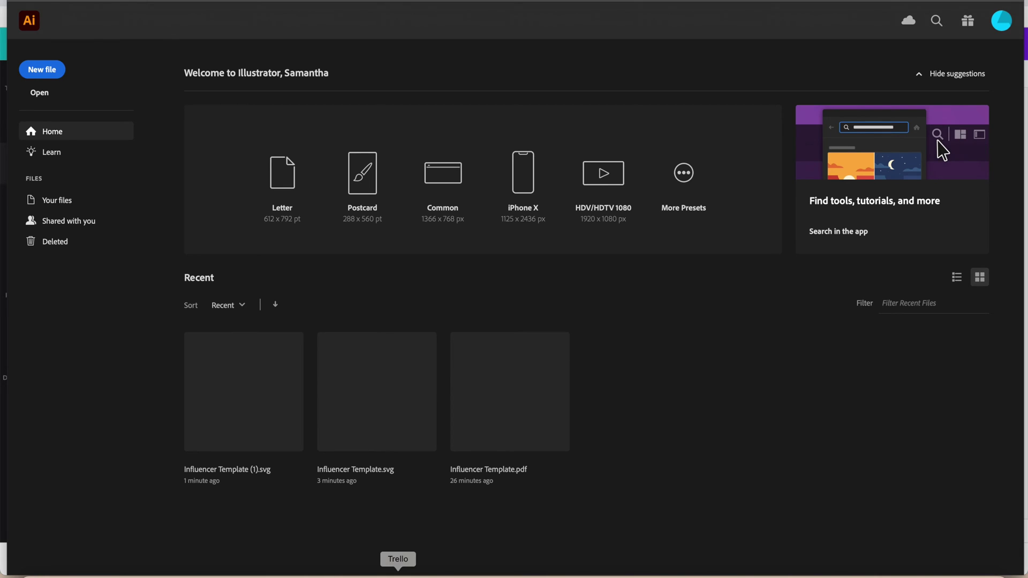
Fit the whole artboard in view and select the artboard-size clipped artwork group
scroll(540, 230, "down", 5)
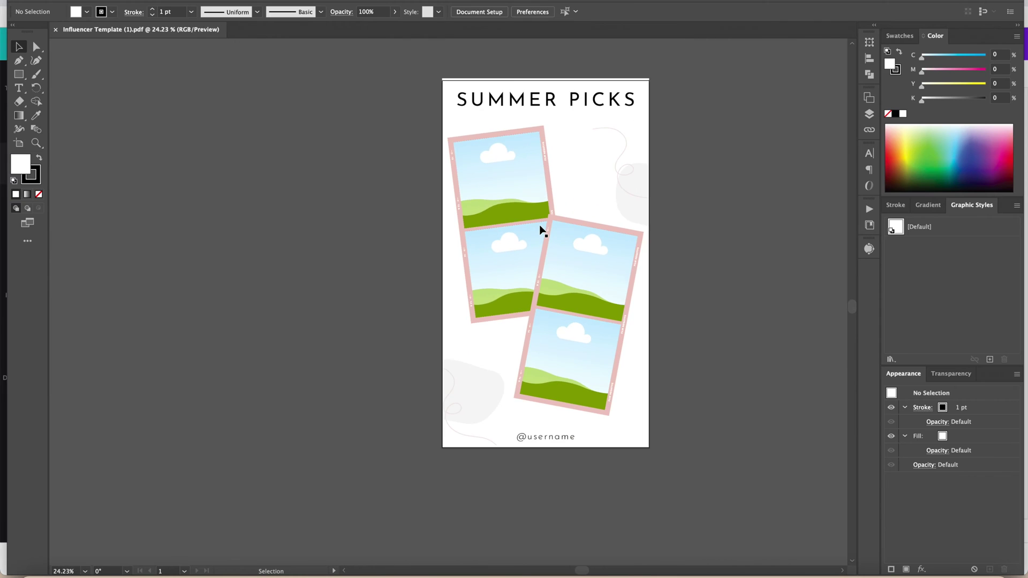
scroll(541, 230, "up", 2)
scroll(541, 230, "down", 3)
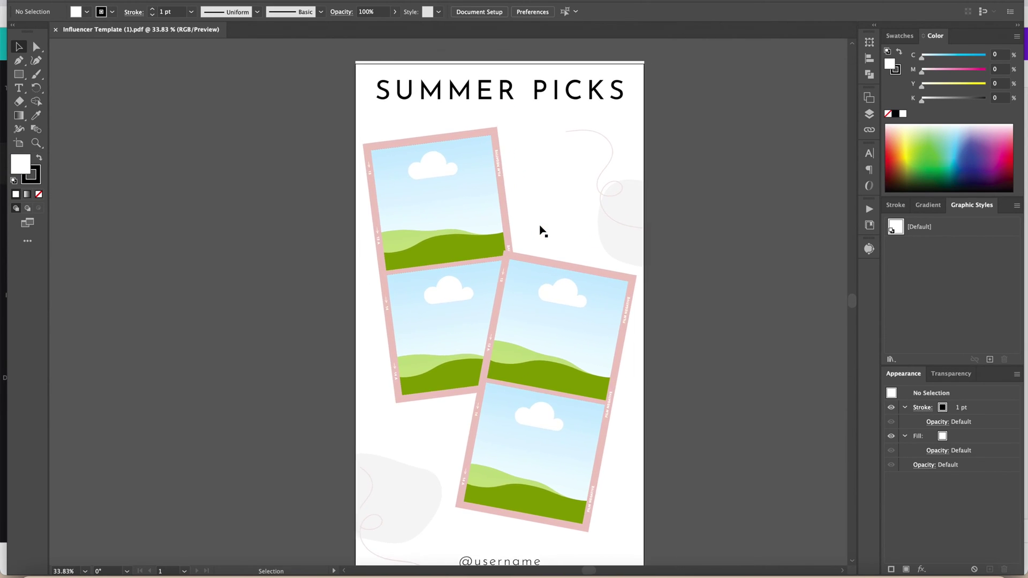
scroll(541, 230, "up", 1)
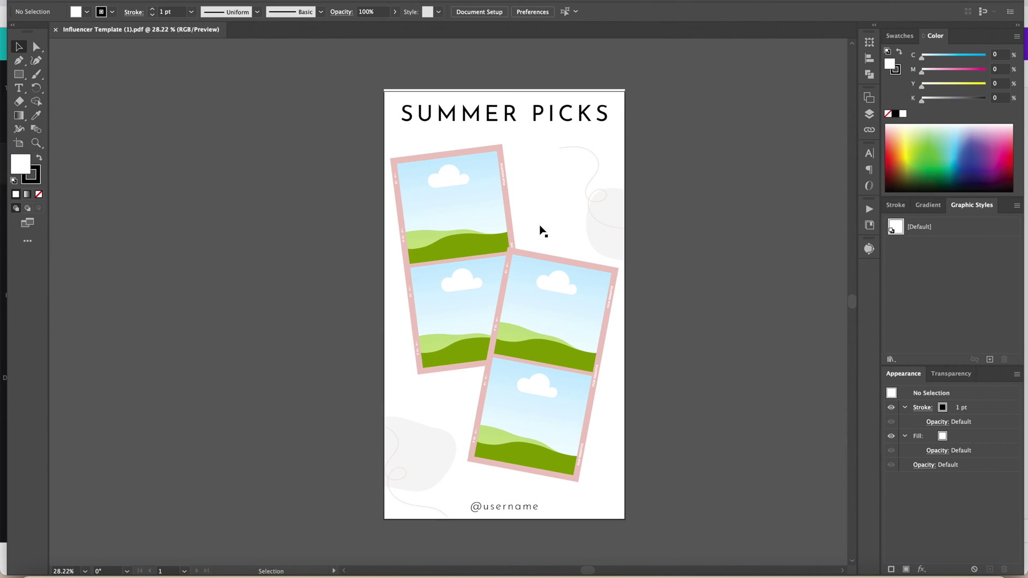
key("a")
left_click(541, 230)
key("v")
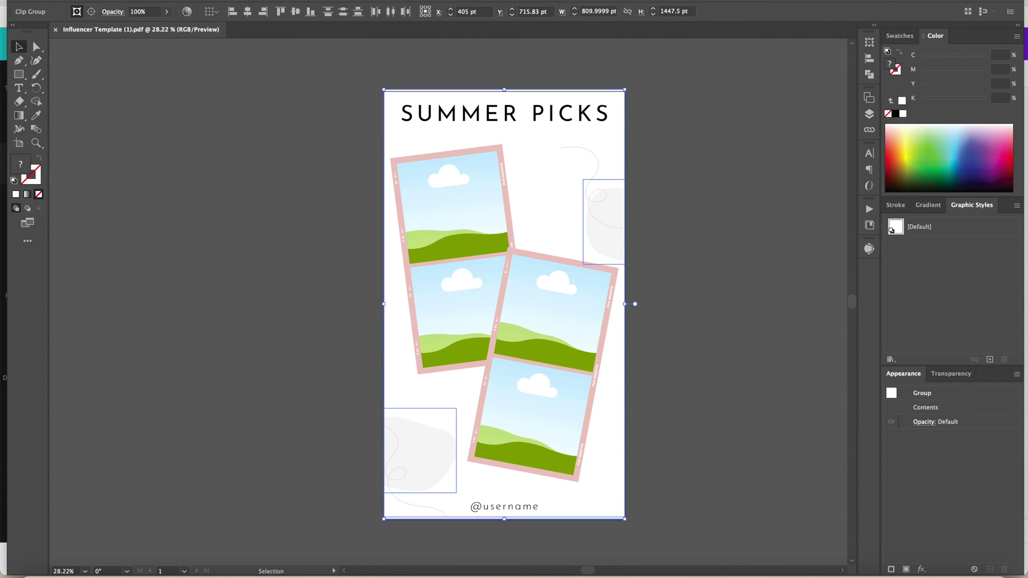
left_click(142, 1)
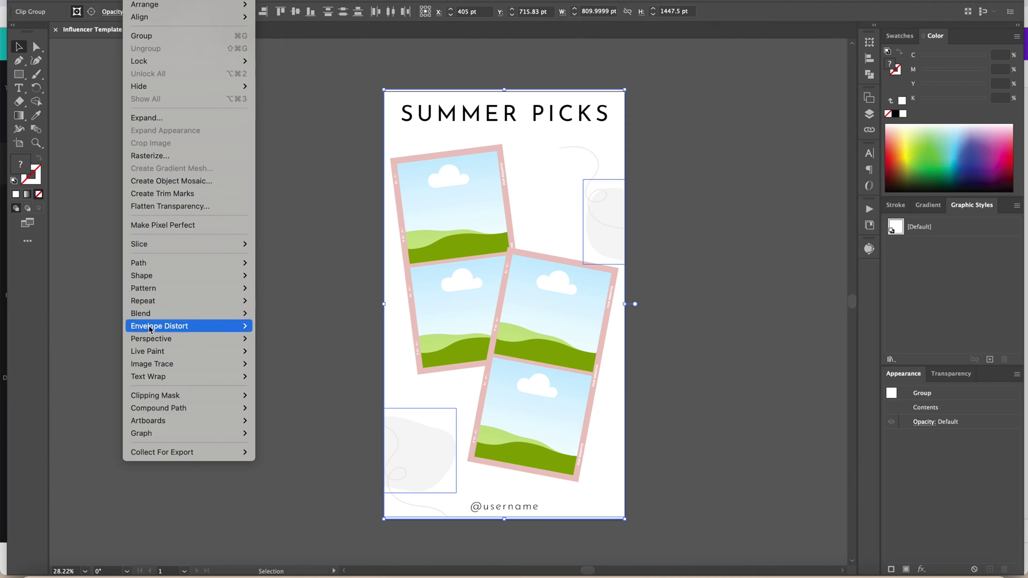
mouse_move(195, 395)
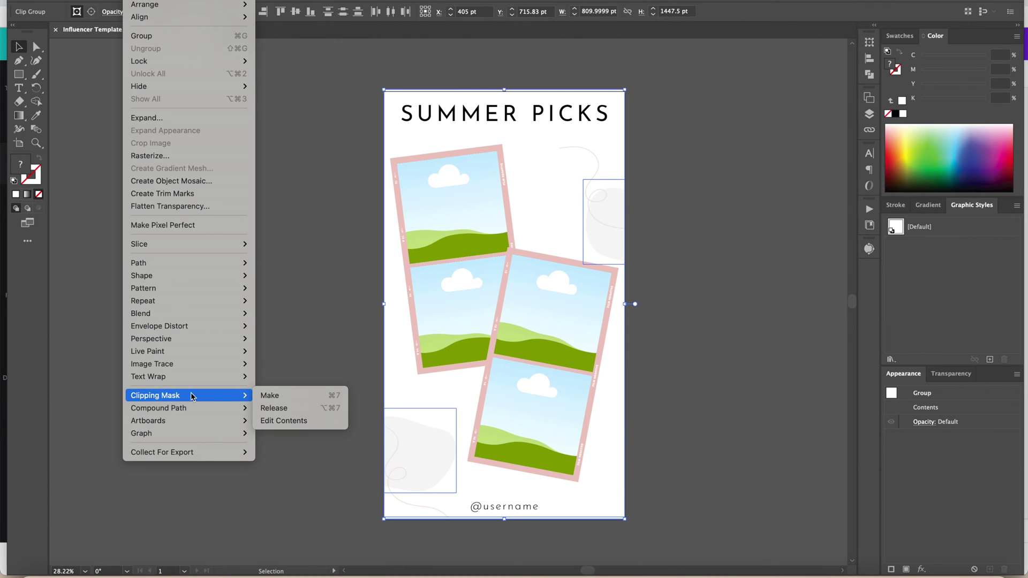
left_click(276, 409)
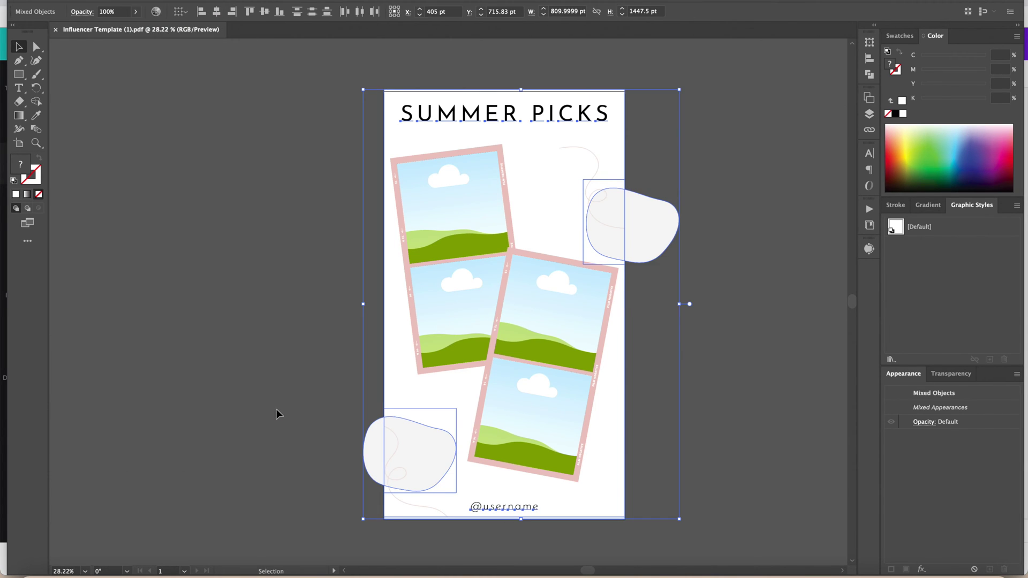
left_click(239, 317)
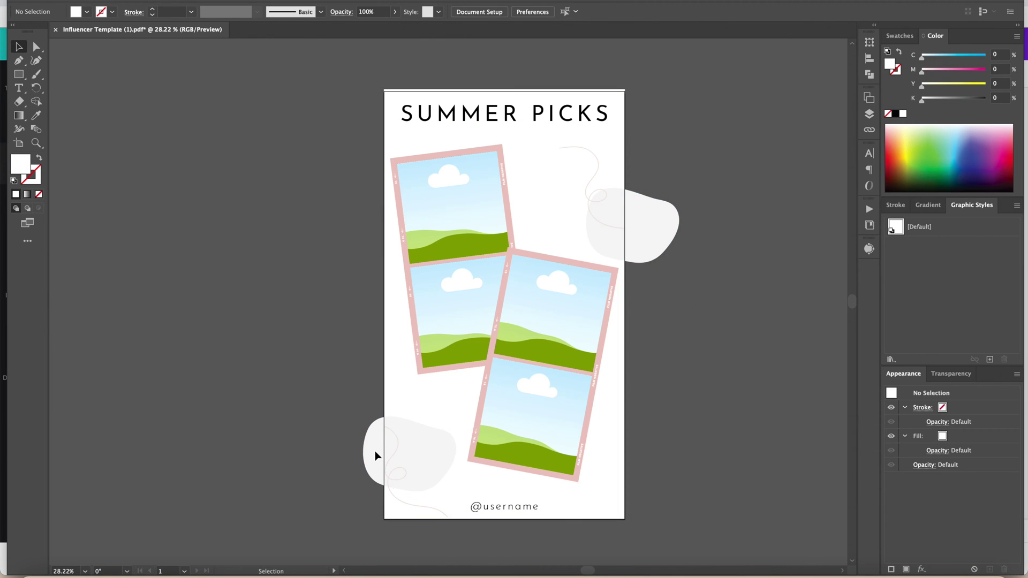
left_click(360, 437)
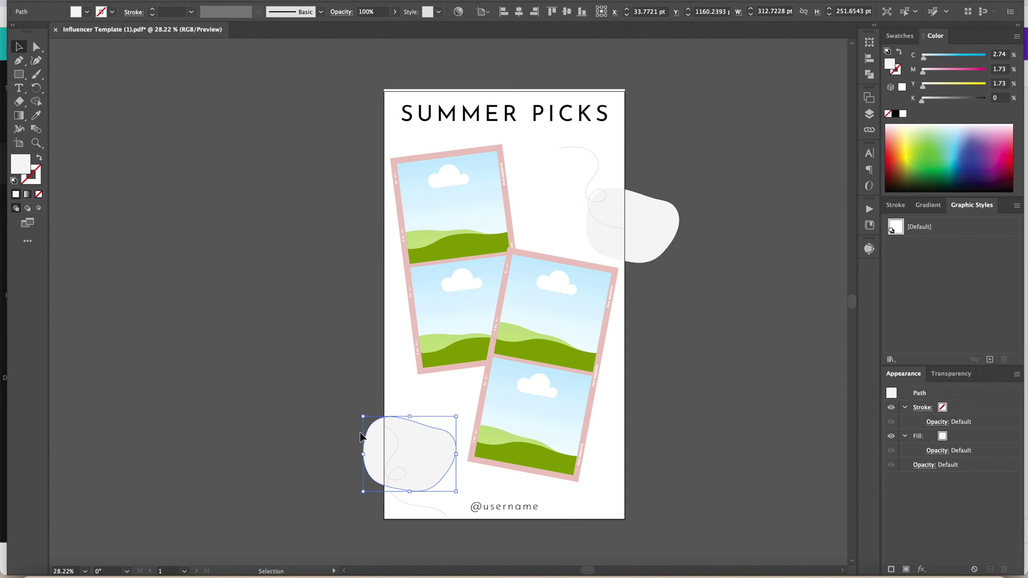
key("ctrl+z")
left_click(356, 374)
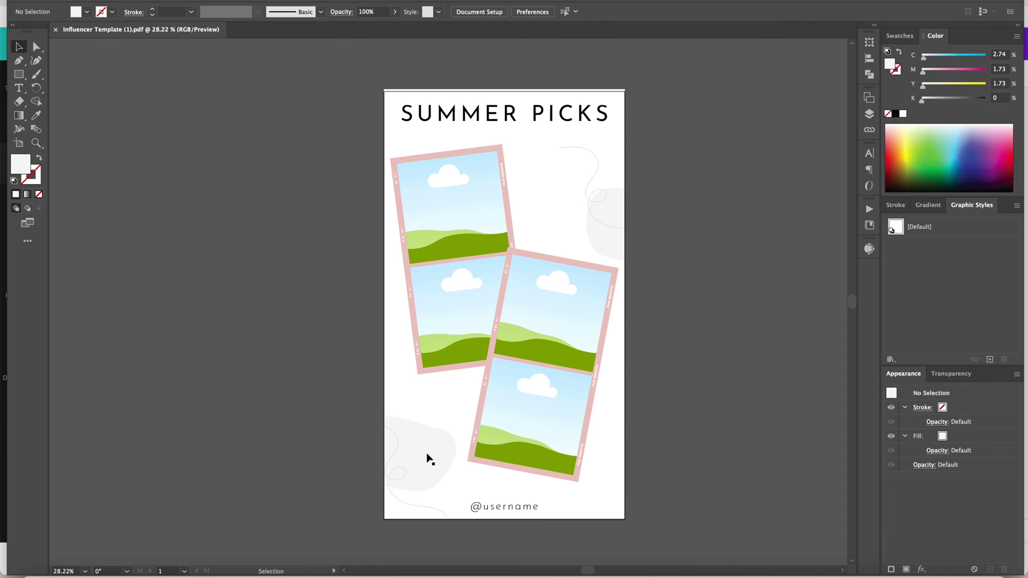
left_click_drag(430, 460, 367, 426)
key("ctrl+z")
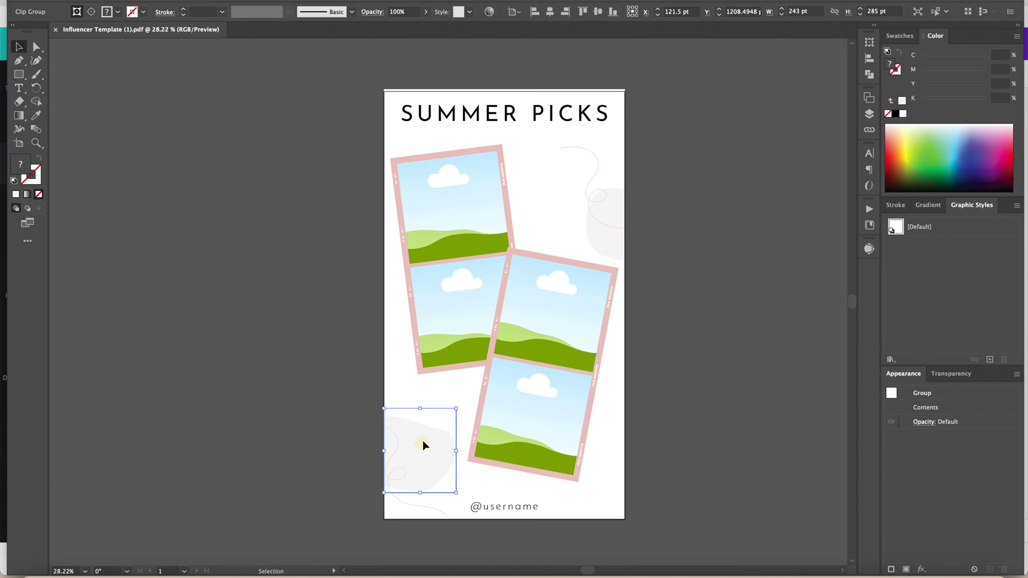
left_click_drag(423, 441, 456, 413)
left_click(457, 413)
left_click(416, 448)
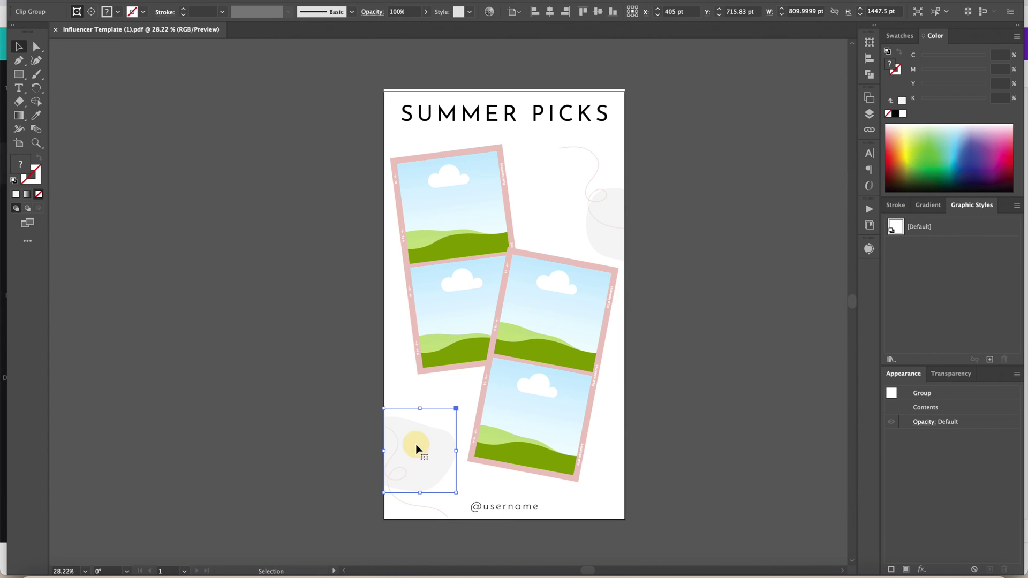
left_click_drag(425, 446, 444, 436)
key("super+z")
key("super+z")
key("super+z")
key("super+z")
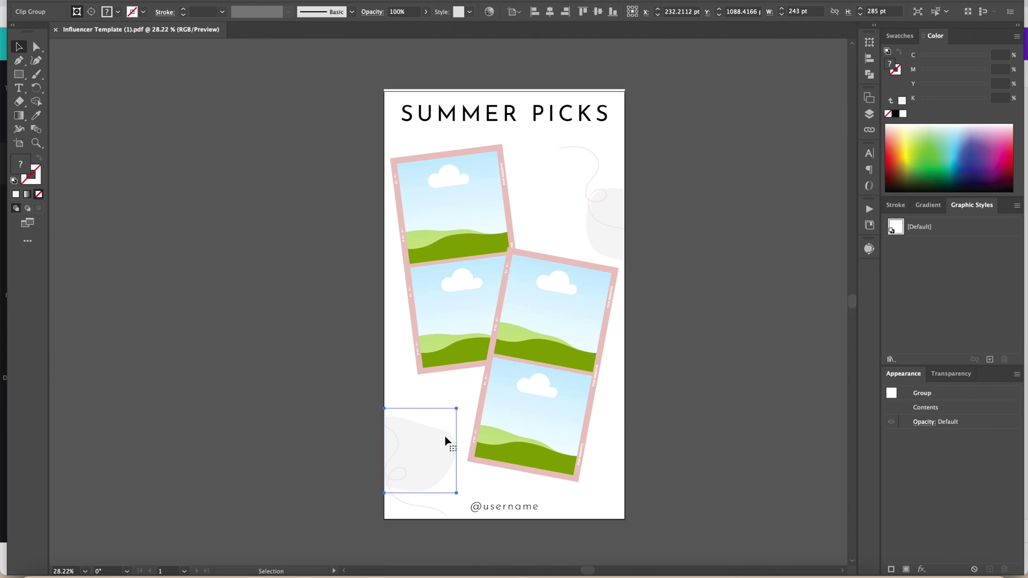
left_click(324, 369)
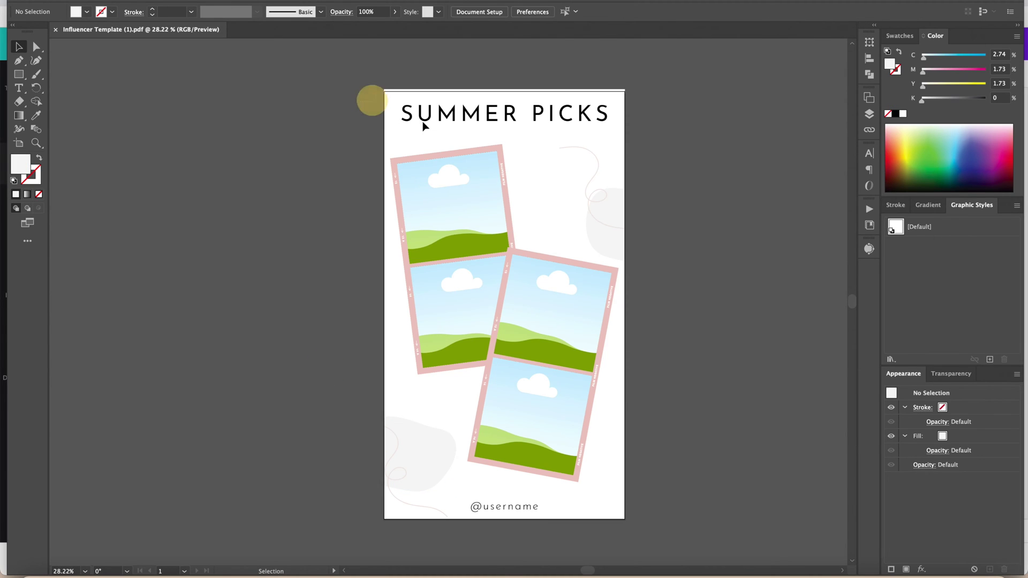
Select all artboard artwork and release its clipping mask so the blobs show uncropped
left_click_drag(423, 125, 706, 500)
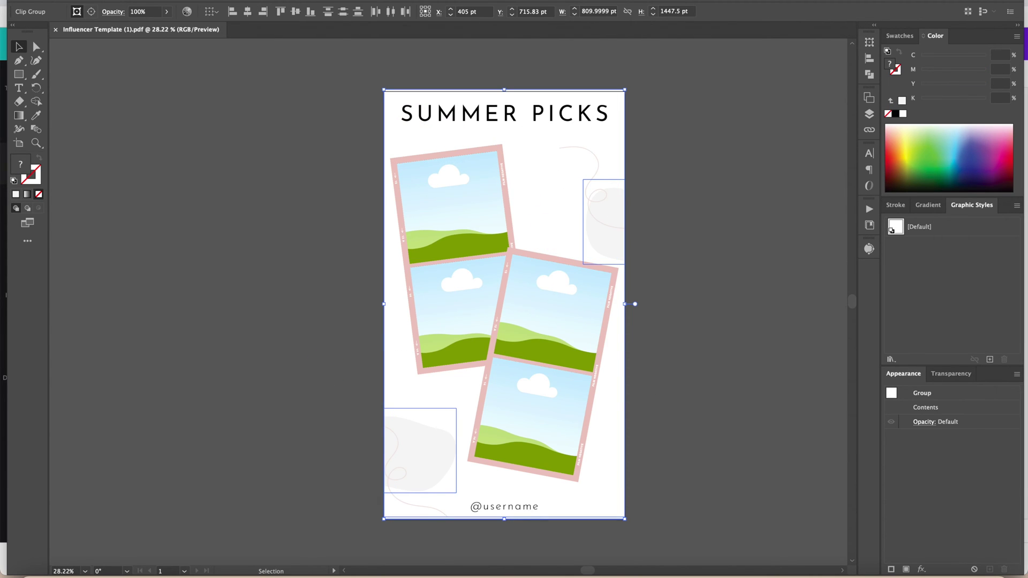
left_click(140, 1)
mouse_move(207, 400)
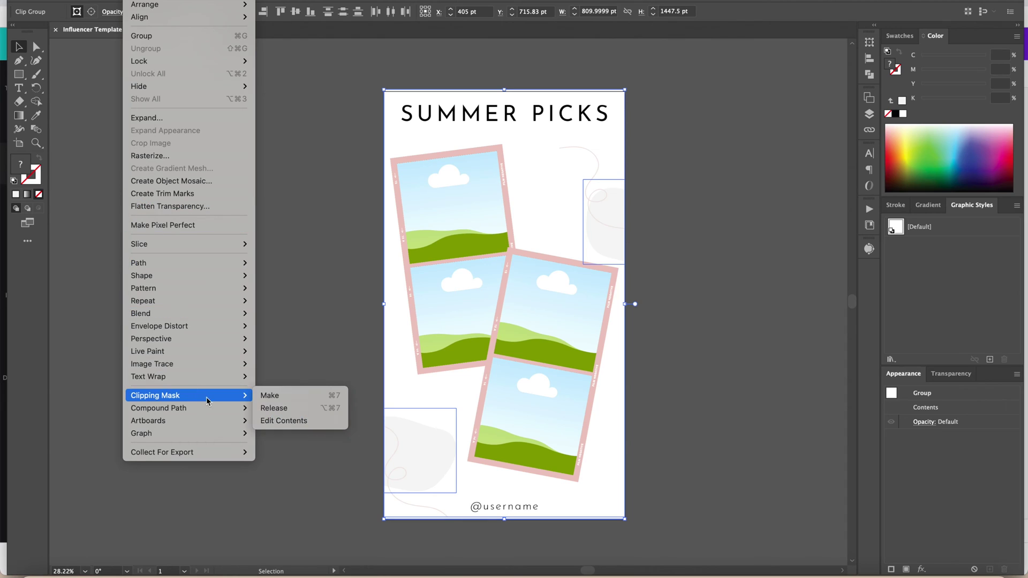
left_click(276, 408)
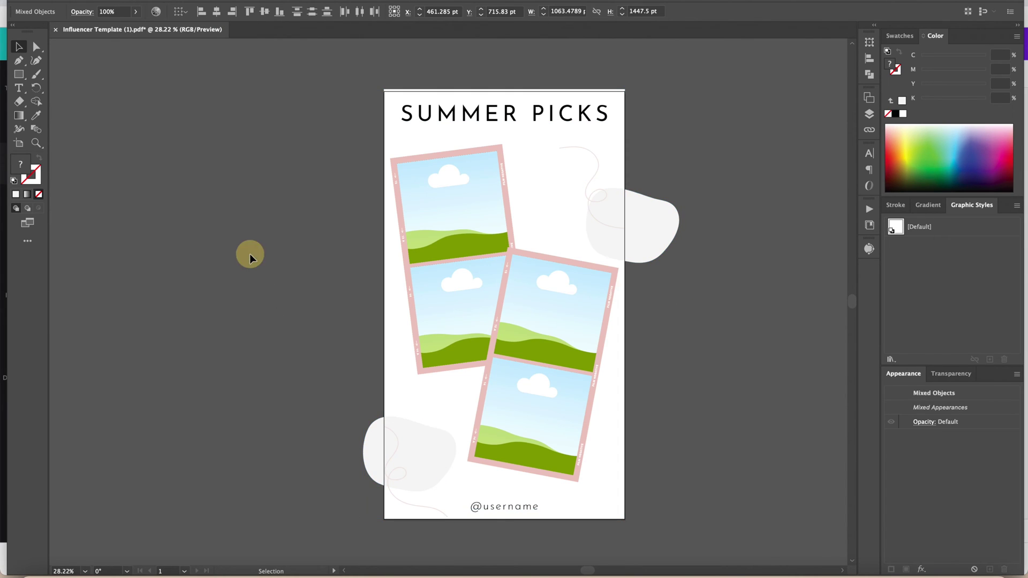
left_click(250, 255)
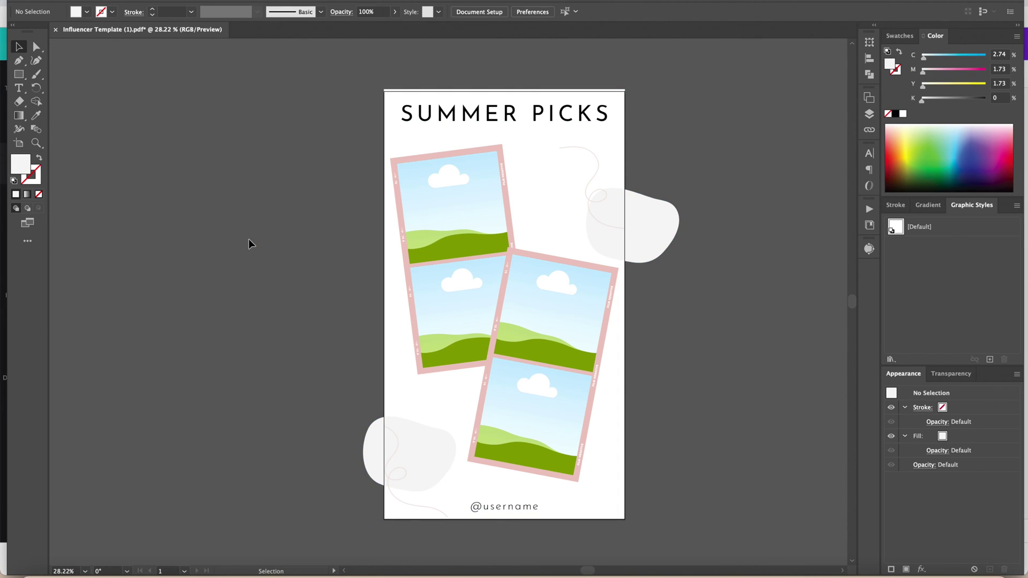
Select the lower-left blob and nudge it slightly up and left
left_click(518, 119)
left_click(666, 121)
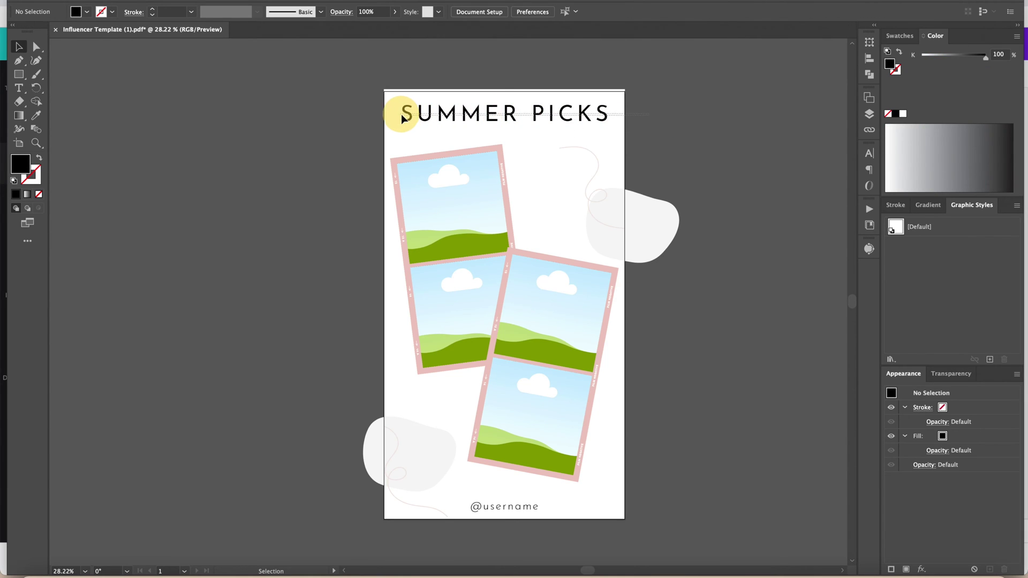
mouse_move(416, 432)
left_mouse_down()
mouse_move(421, 411)
mouse_move(406, 393)
mouse_move(414, 420)
left_mouse_up()
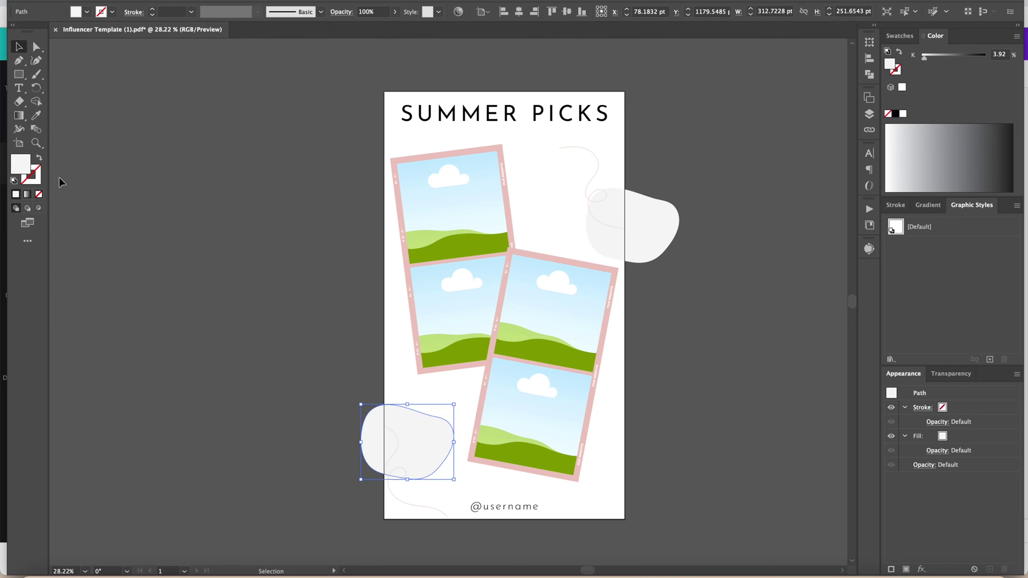
Fill the lower-left blob with pink E89292
double_click(20, 164)
left_click_drag(375, 224, 416, 216)
left_click(635, 212)
left_click(724, 257)
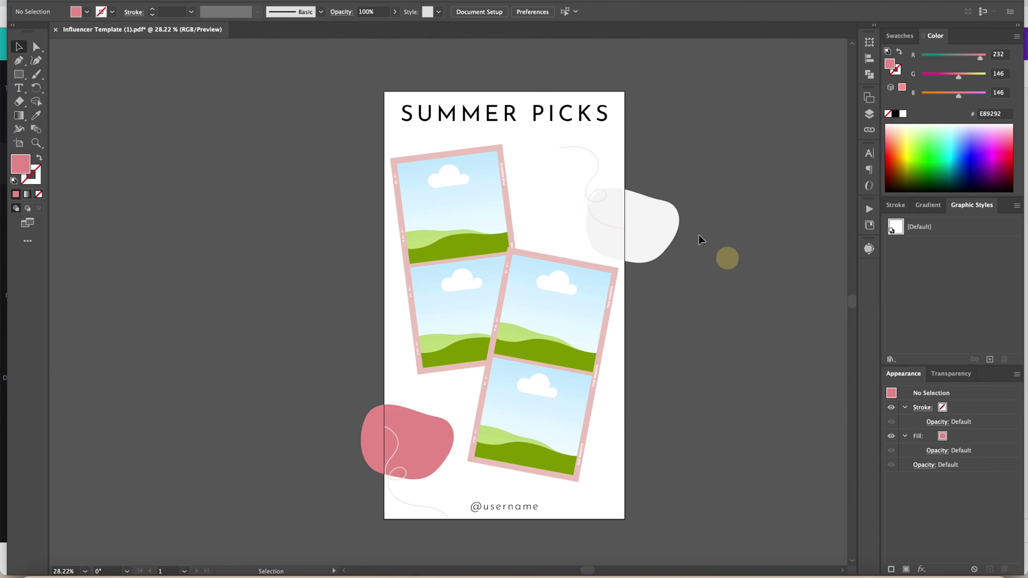
Fill the upper-right blob with pink E59C9C
left_click(657, 221)
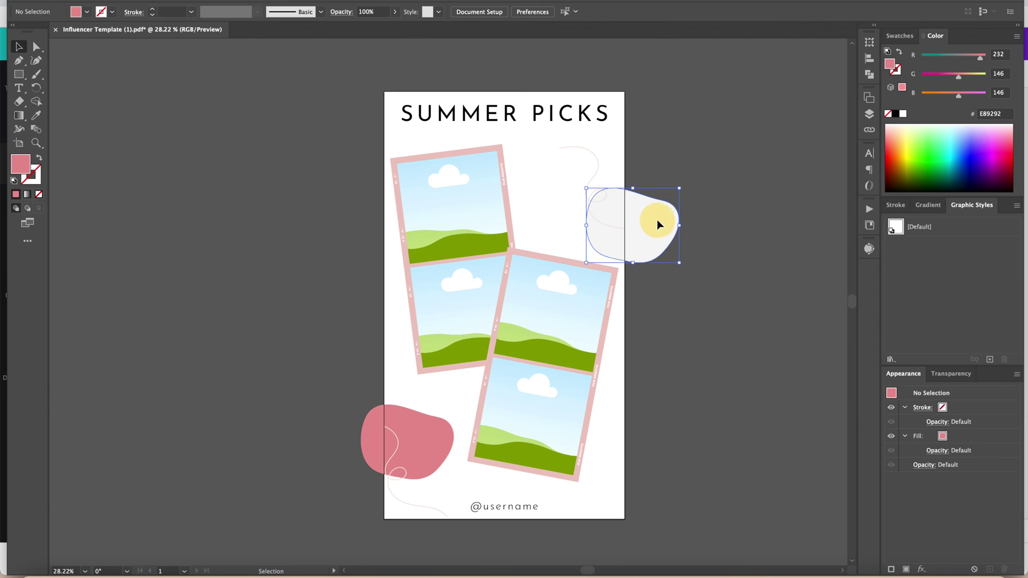
double_click(21, 164)
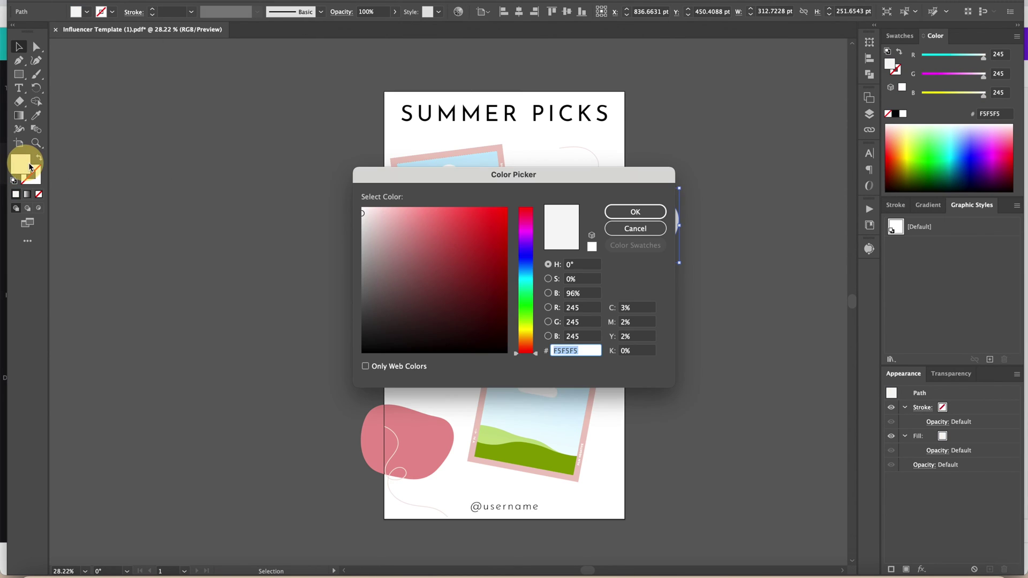
left_click_drag(369, 231, 409, 221)
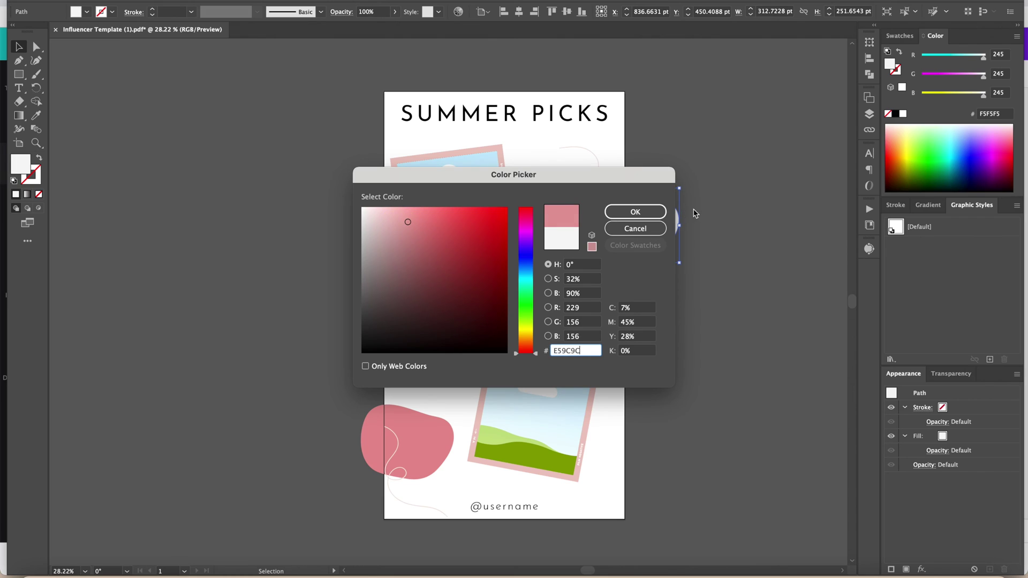
left_click(653, 212)
left_click(745, 207)
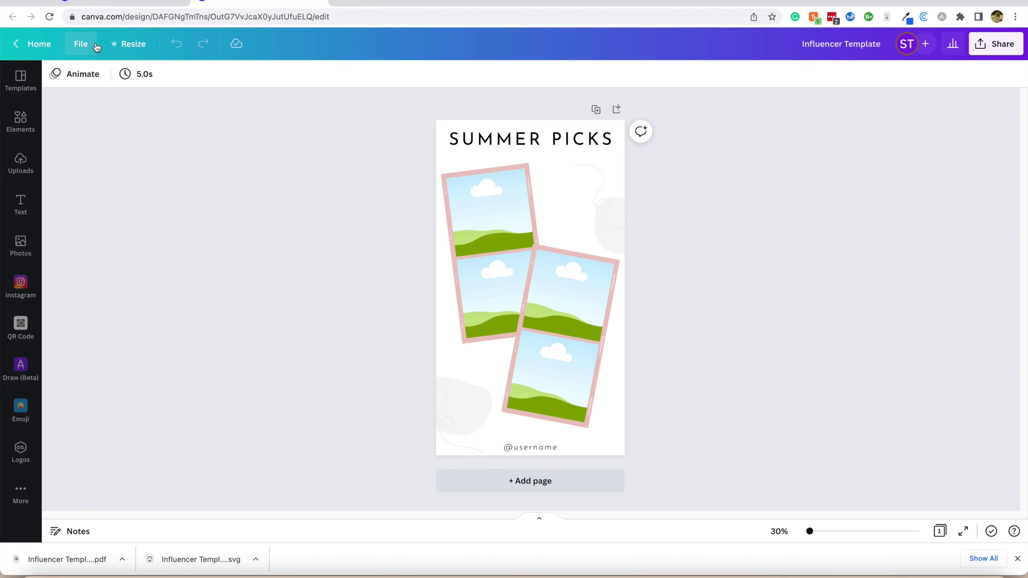
Set the custom resize height to 1080 px alongside the 1080 px width
left_click(138, 47)
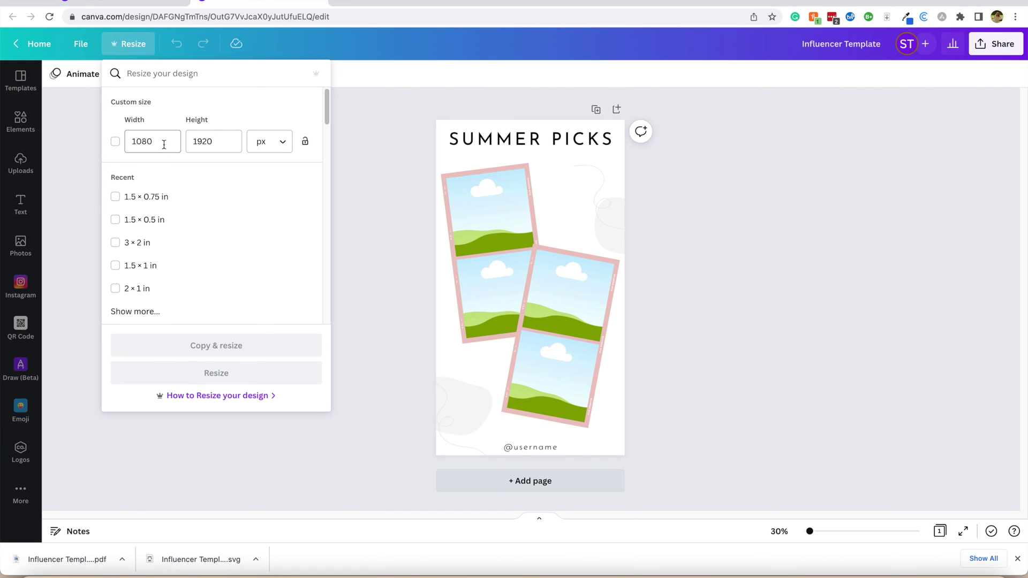
left_click(206, 143)
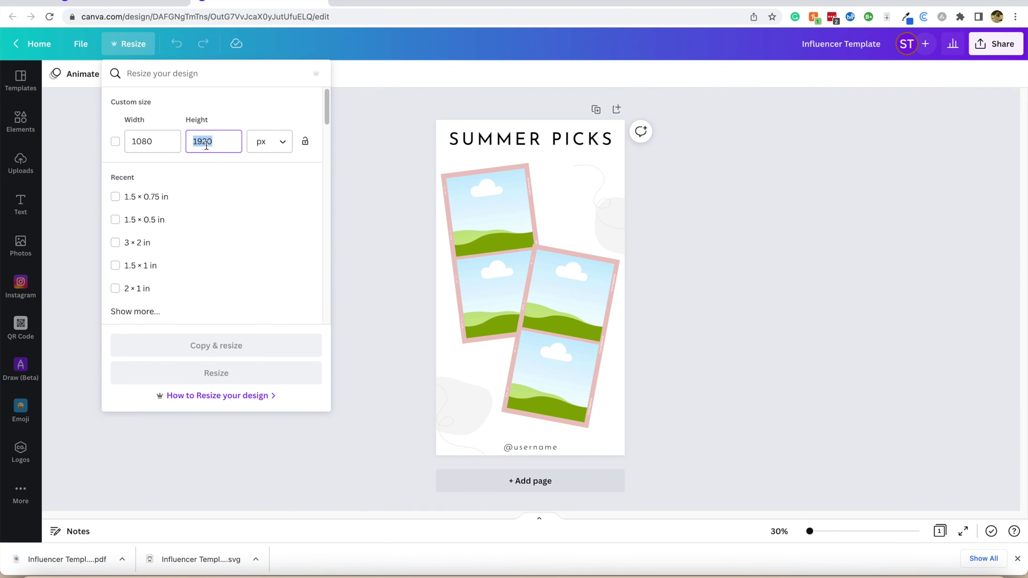
type("1080")
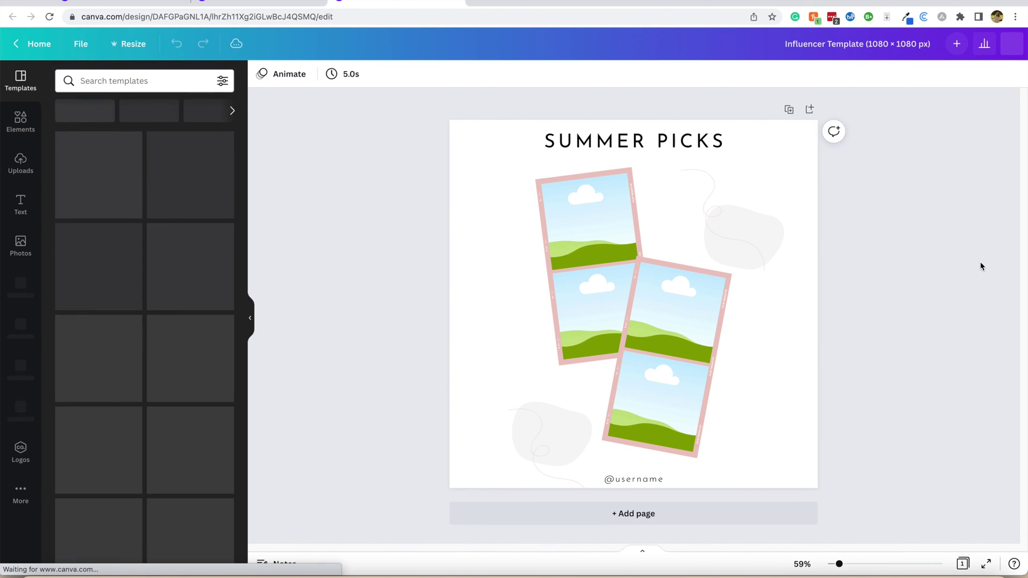
Enlarge the bottom-left blob and push it into the bottom-left corner
left_click(544, 445)
left_click_drag(544, 445, 492, 428)
left_click_drag(541, 401, 589, 370)
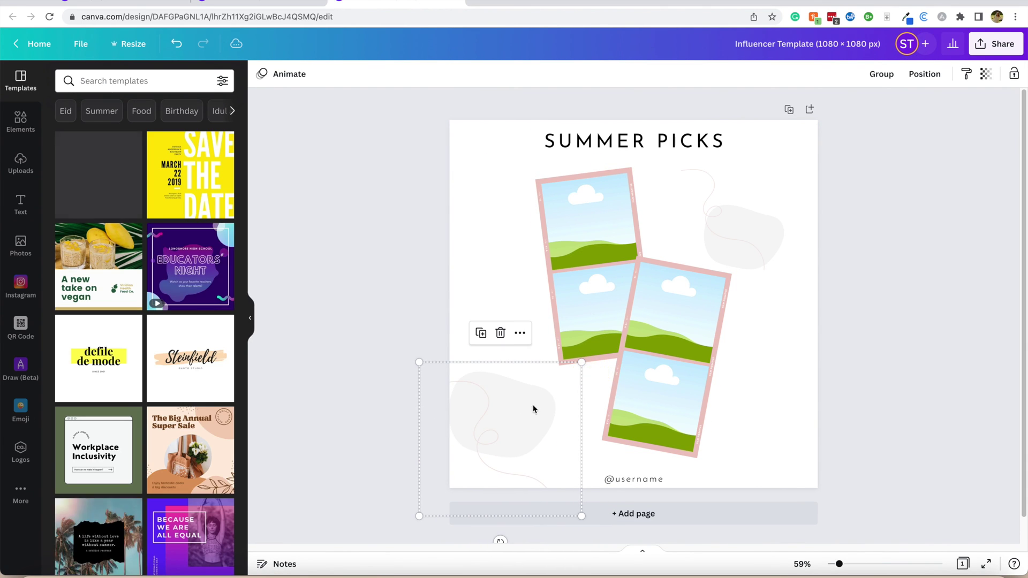
mouse_move(532, 409)
left_mouse_down()
mouse_move(507, 451)
mouse_move(527, 421)
left_mouse_up()
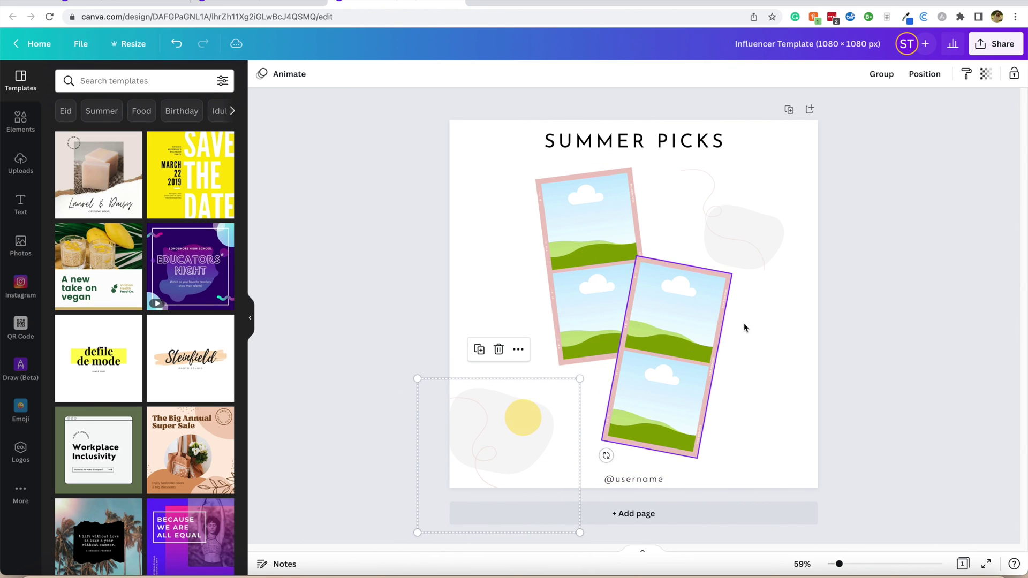
Move the right blob group to the top-right corner and enlarge it
left_click_drag(814, 262, 771, 236)
left_click_drag(771, 235, 867, 259)
left_click(746, 138)
left_click_drag(807, 206, 812, 197)
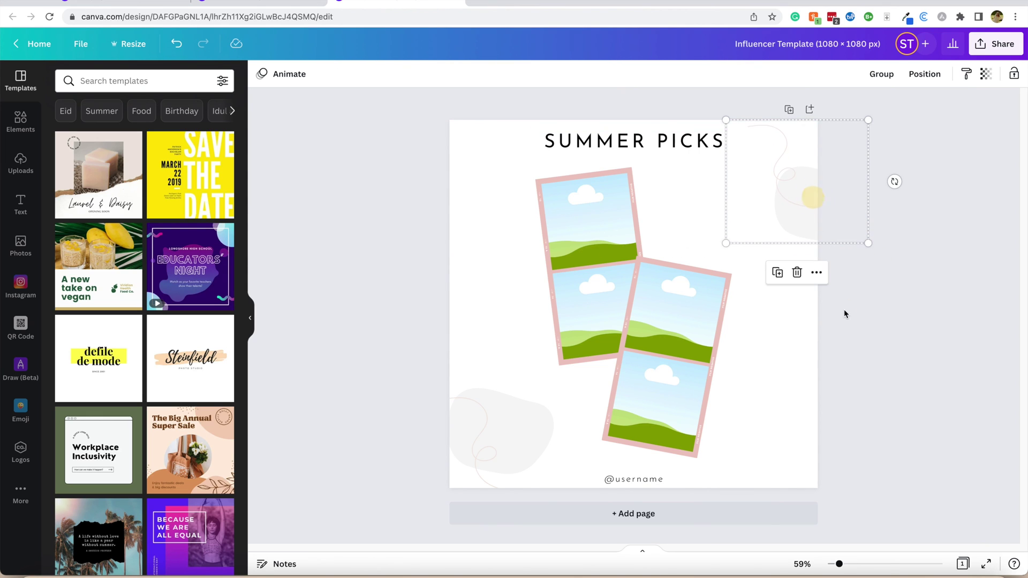
left_click(843, 313)
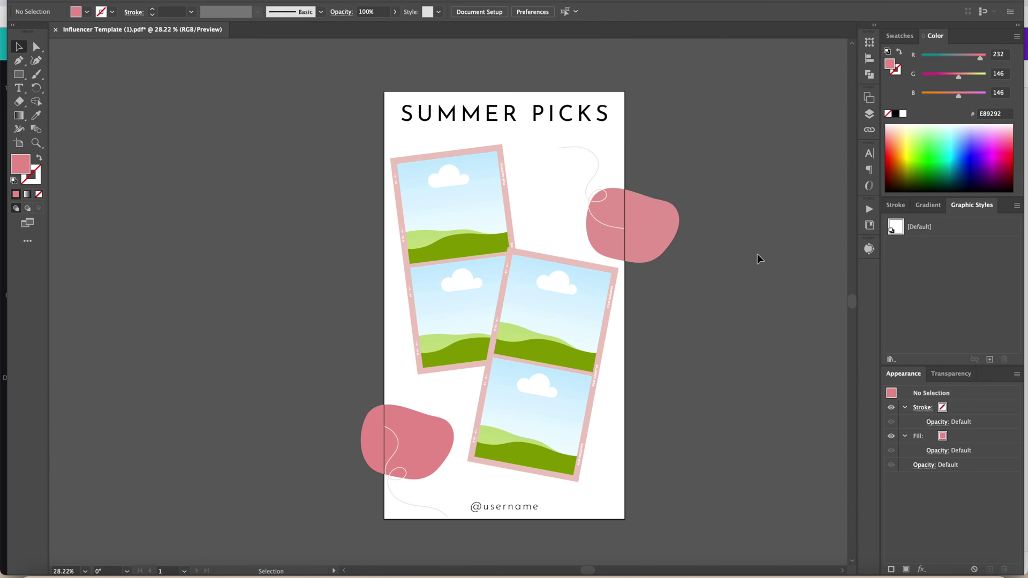